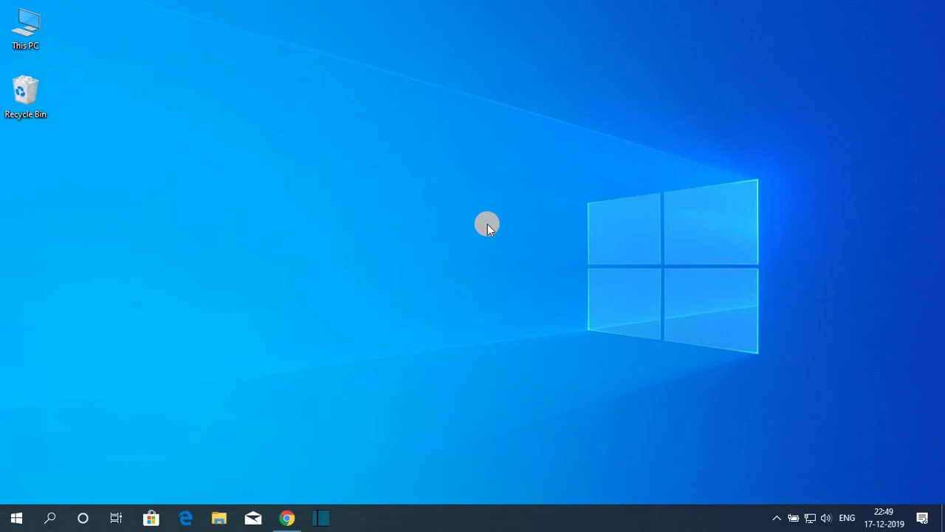
# Switch to Chrome and open the codeblocks.org website from the Google results to review its home page
pyautogui.click(287, 516)
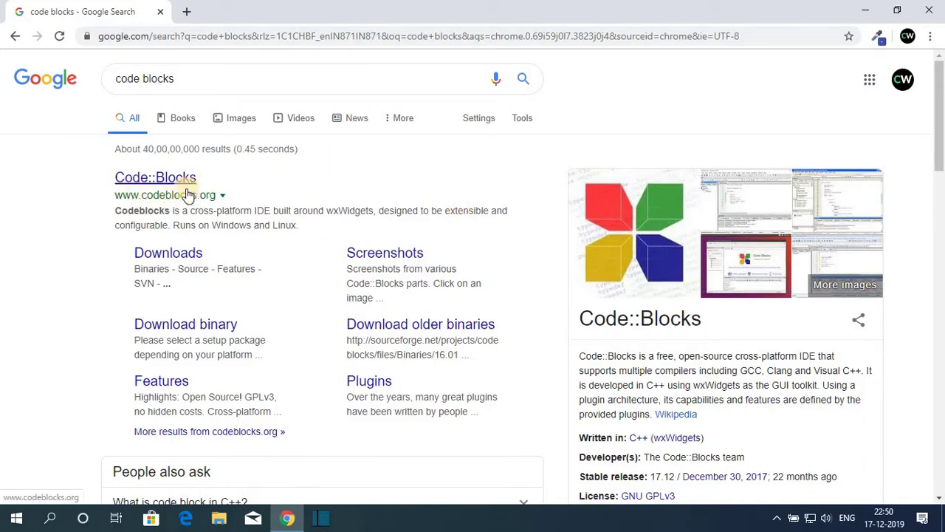
pyautogui.click(165, 179)
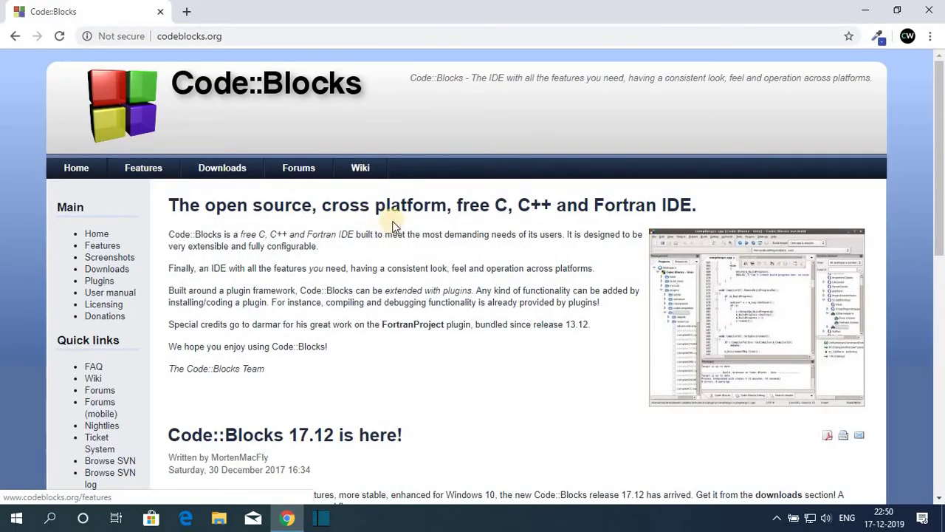
pyautogui.scroll(-3, 458, 247)
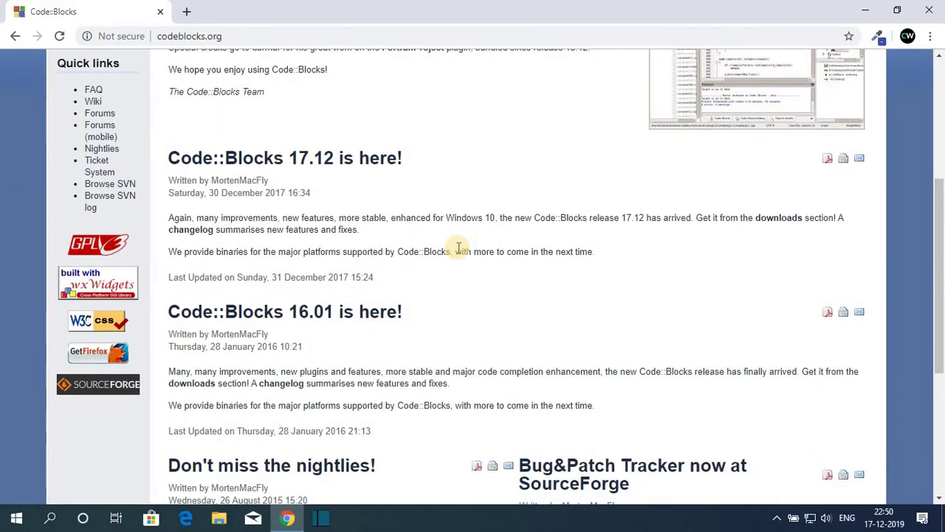
pyautogui.scroll(3, 457, 248)
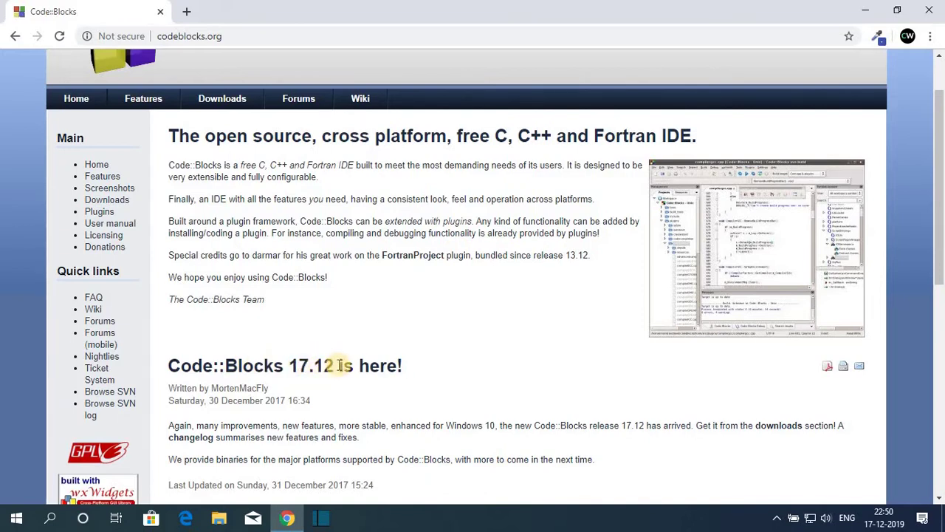
pyautogui.scroll(1, 333, 319)
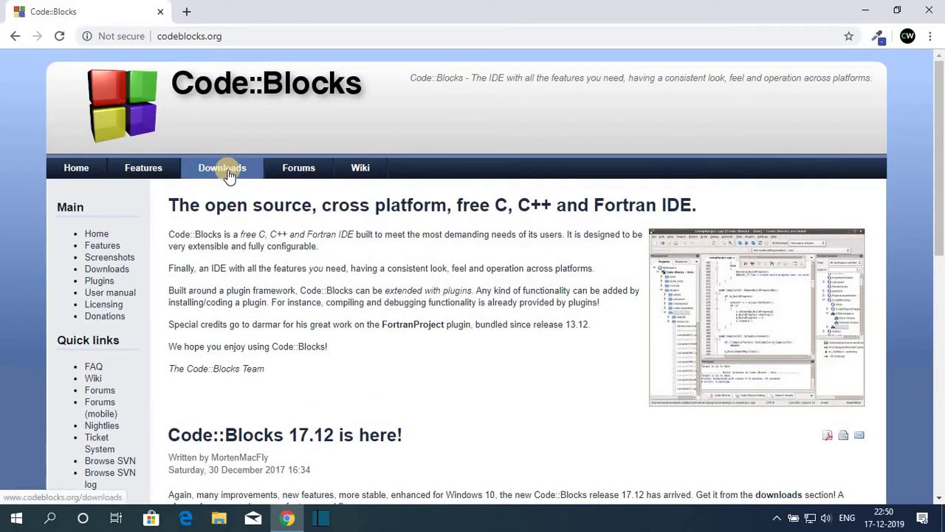
# Go to the site's Windows binary release downloads and download codeblocks-17.12mingw-setup.exe from Sourceforge.net
pyautogui.click(229, 175)
pyautogui.scroll(-1, 306, 168)
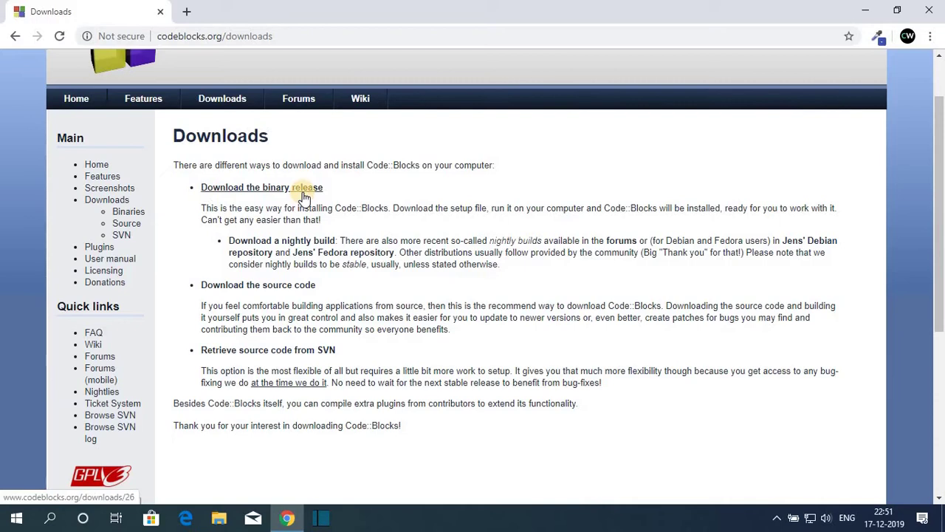
pyautogui.click(265, 194)
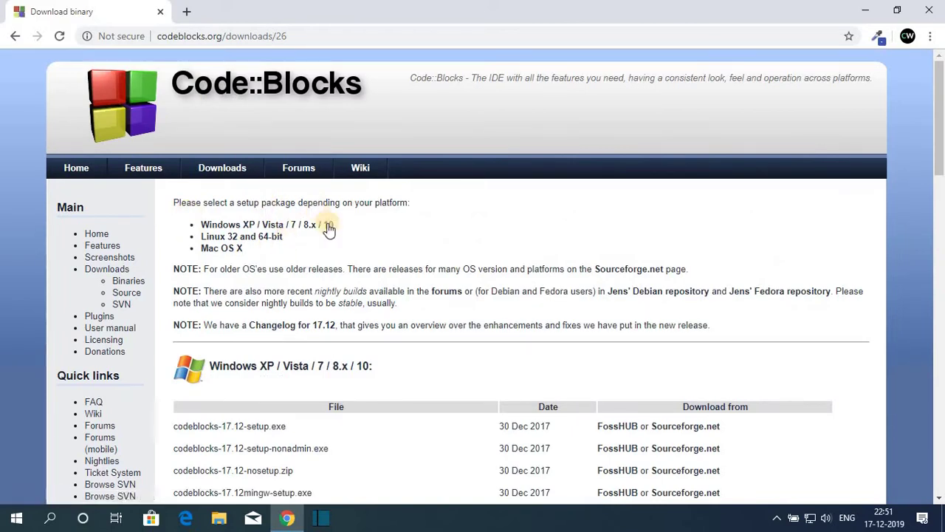
pyautogui.click(242, 225)
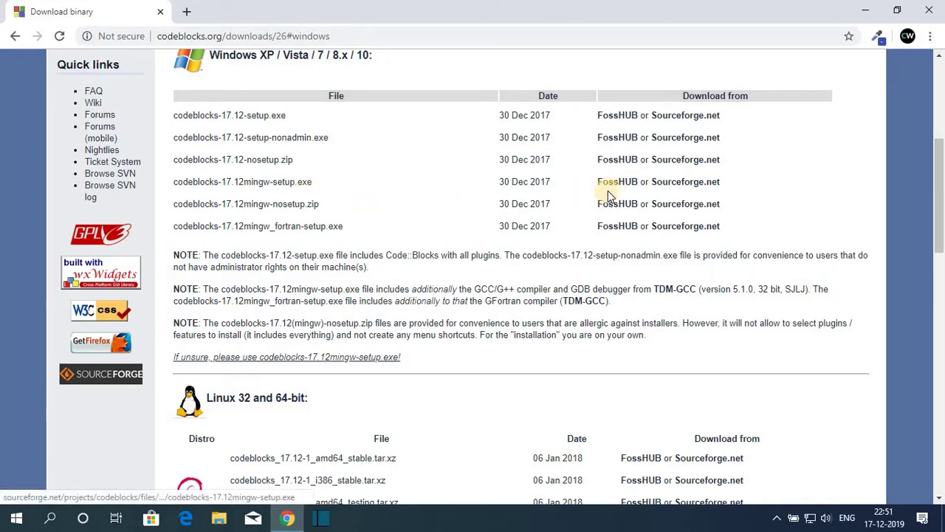
pyautogui.click(670, 184)
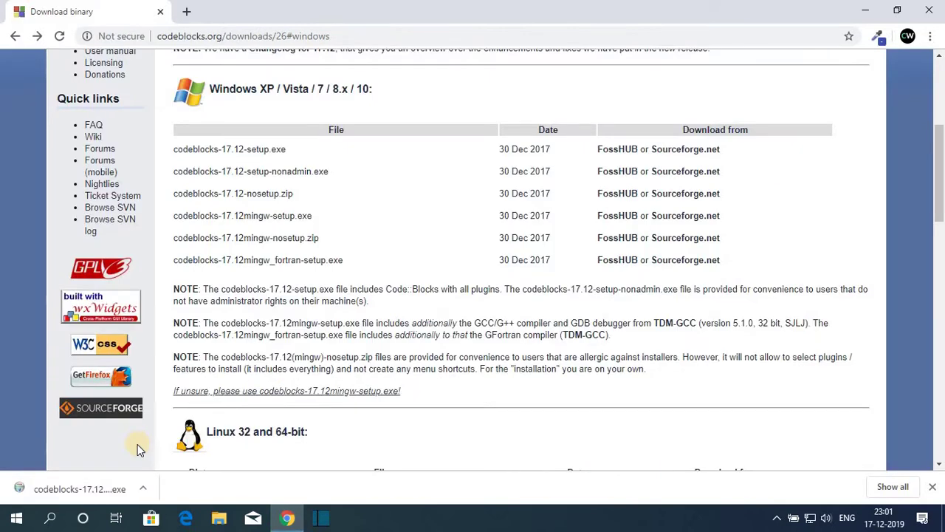
# Launch the downloaded Code::Blocks installer and minimise the browser window
pyautogui.click(143, 488)
pyautogui.click(157, 403)
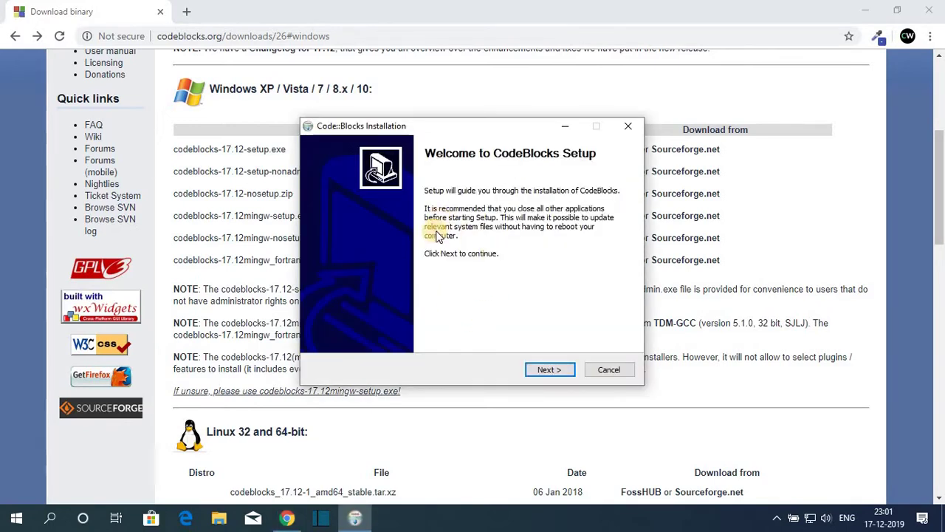
pyautogui.click(866, 10)
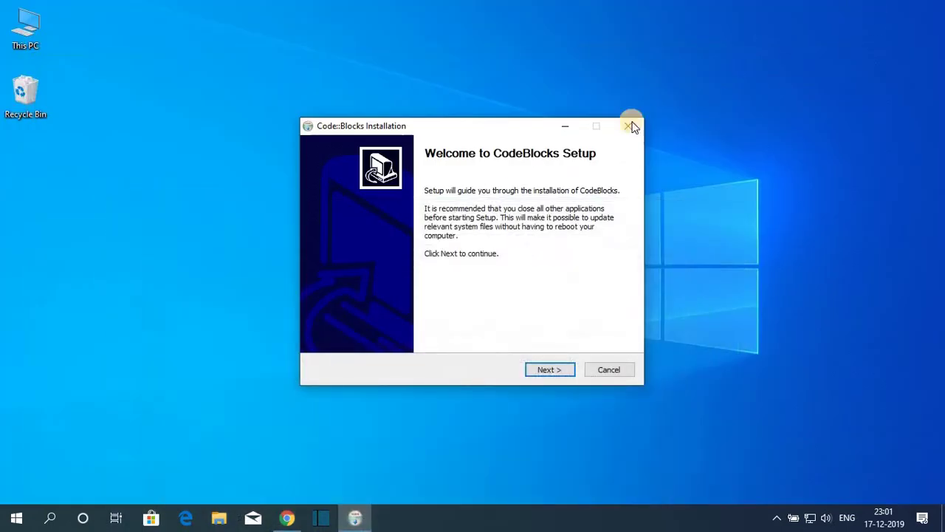
# Proceed past the setup welcome page and accept the GNU General Public License agreement
pyautogui.click(539, 369)
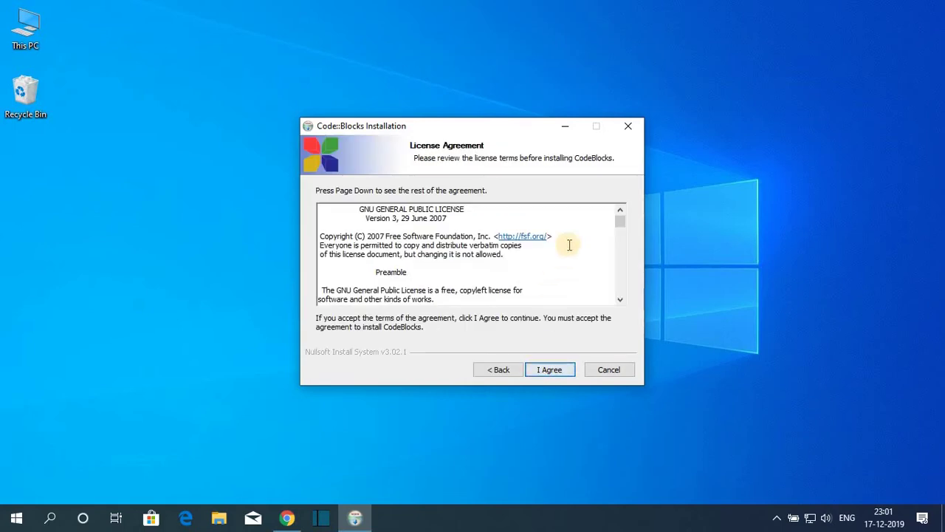
pyautogui.scroll(-5, 576, 249)
pyautogui.scroll(5, 579, 255)
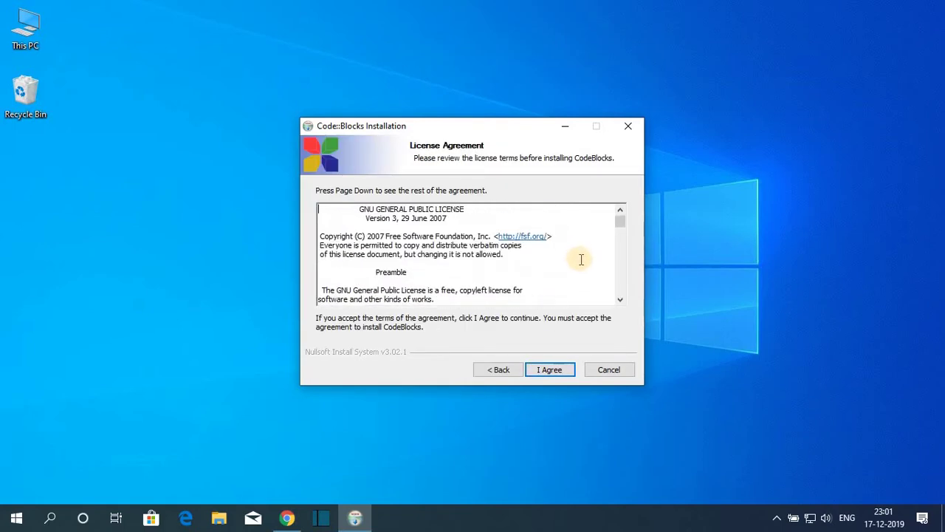
pyautogui.click(549, 372)
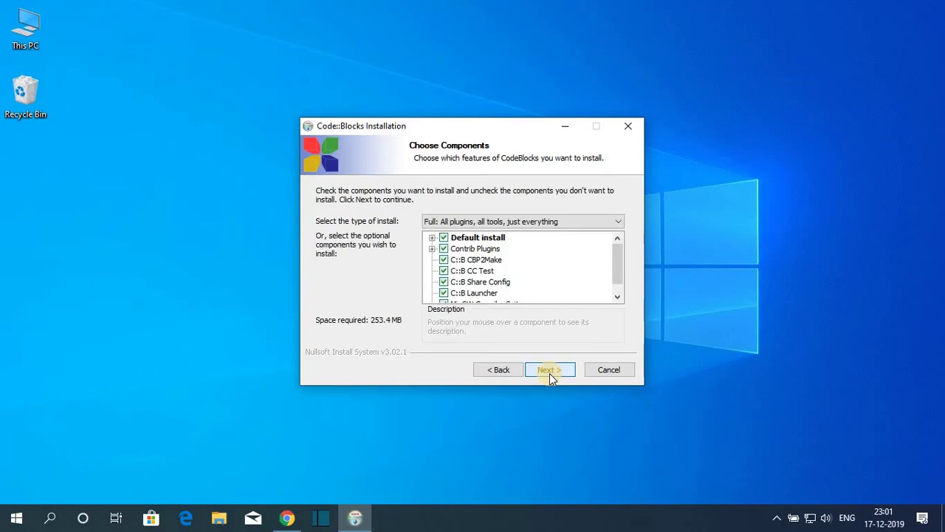
# Keep the install type "Full: All plugins, all tools, just everything" and continue to the install location
pyautogui.click(549, 223)
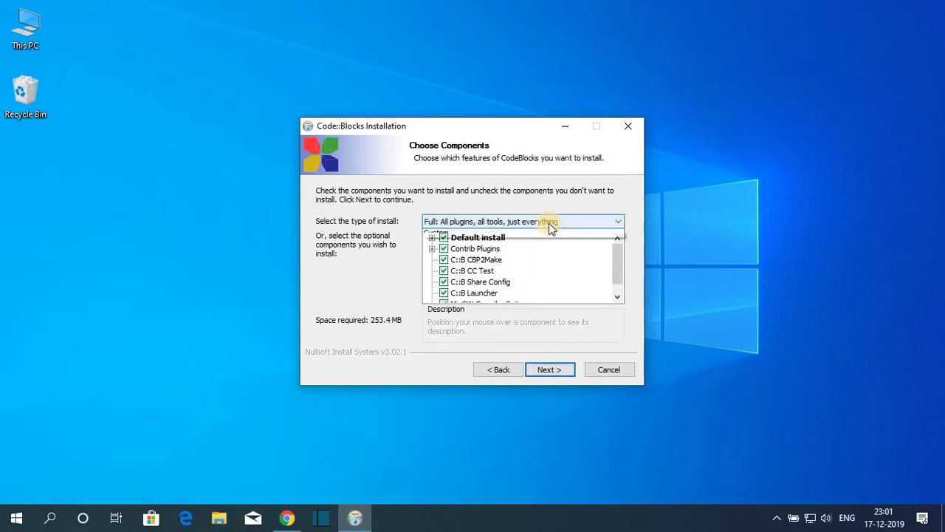
pyautogui.click(545, 232)
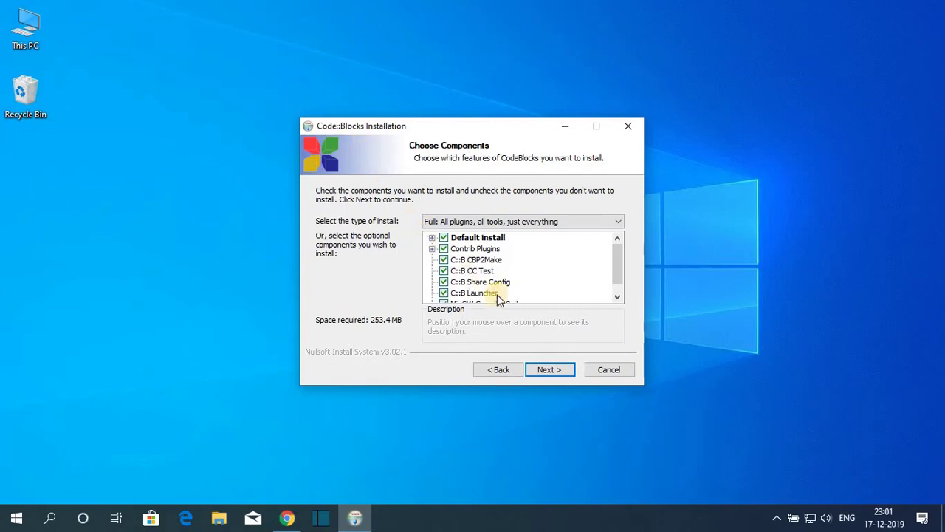
pyautogui.click(550, 369)
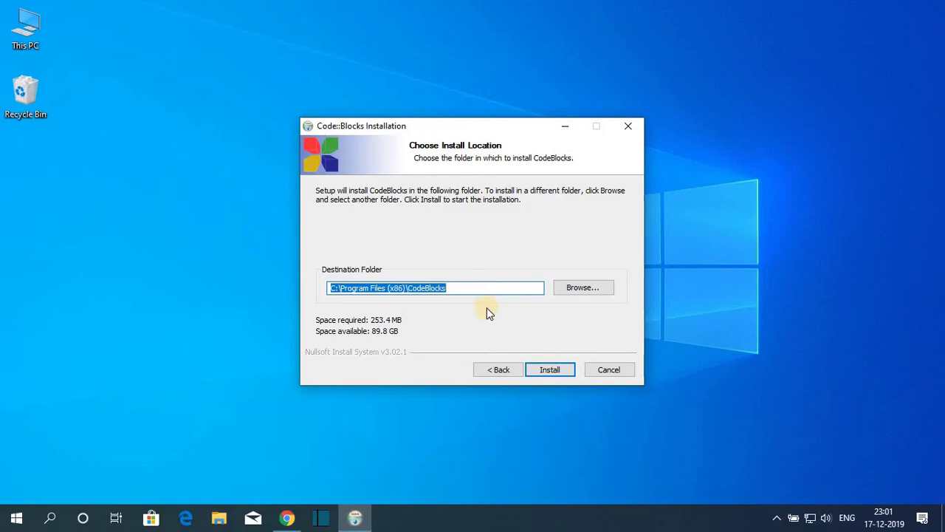
# Keep the destination folder C:\Program Files (x86)\CodeBlocks and start the installation
pyautogui.click(582, 289)
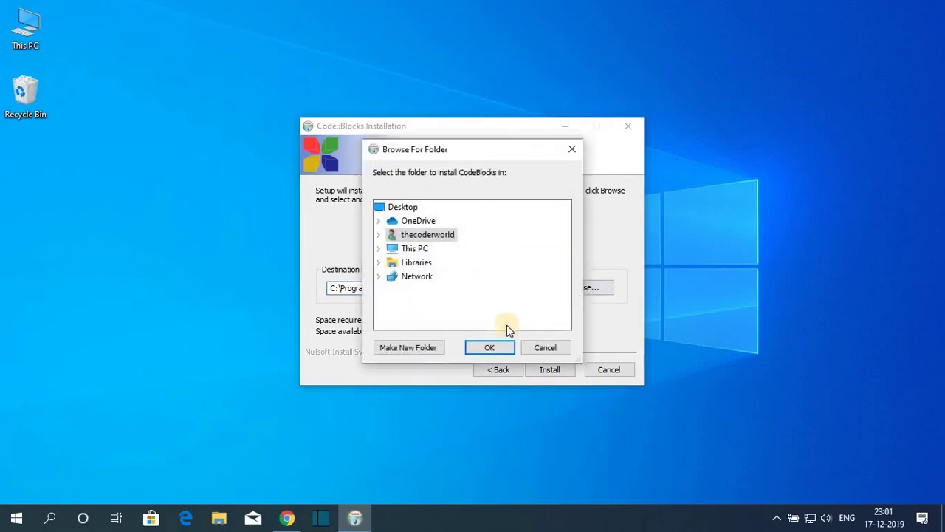
pyautogui.click(541, 351)
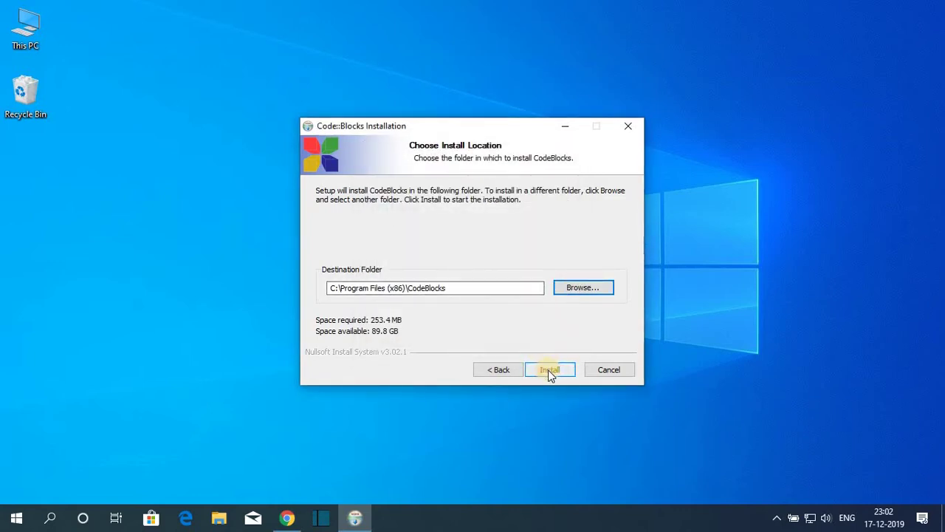
pyautogui.click(550, 374)
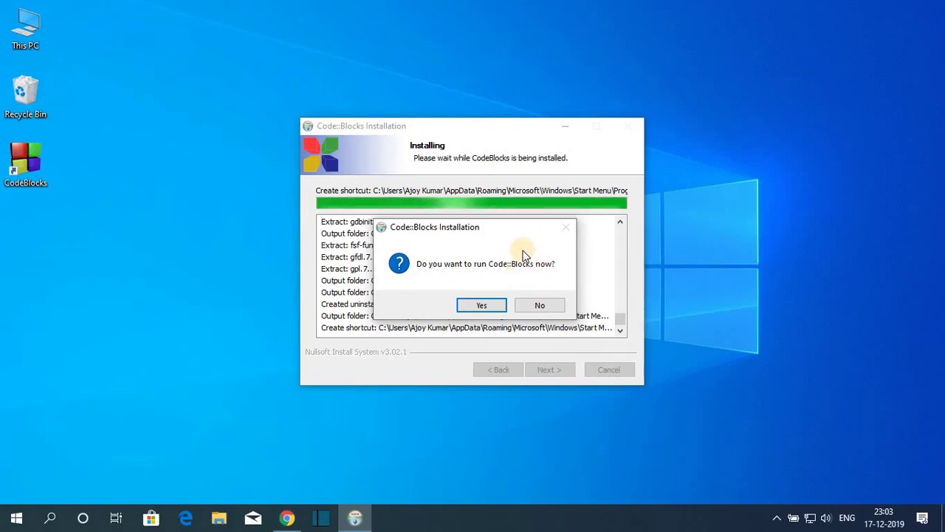
# Decline running Code::Blocks immediately and finish the setup wizard
pyautogui.click(538, 306)
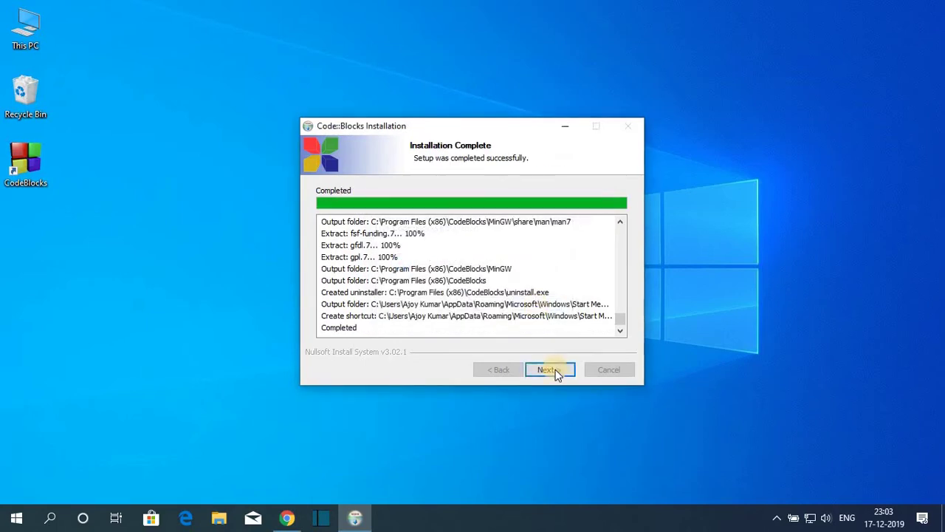
pyautogui.click(549, 370)
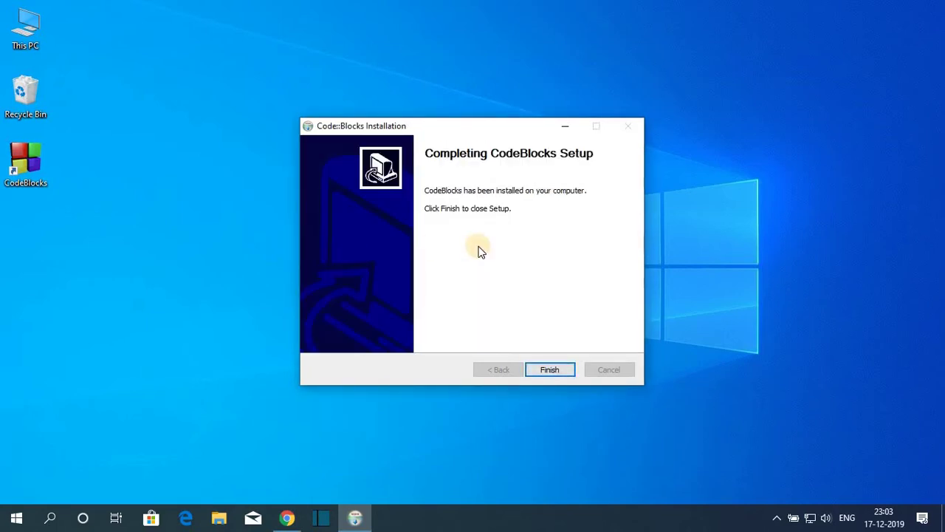
pyautogui.click(560, 368)
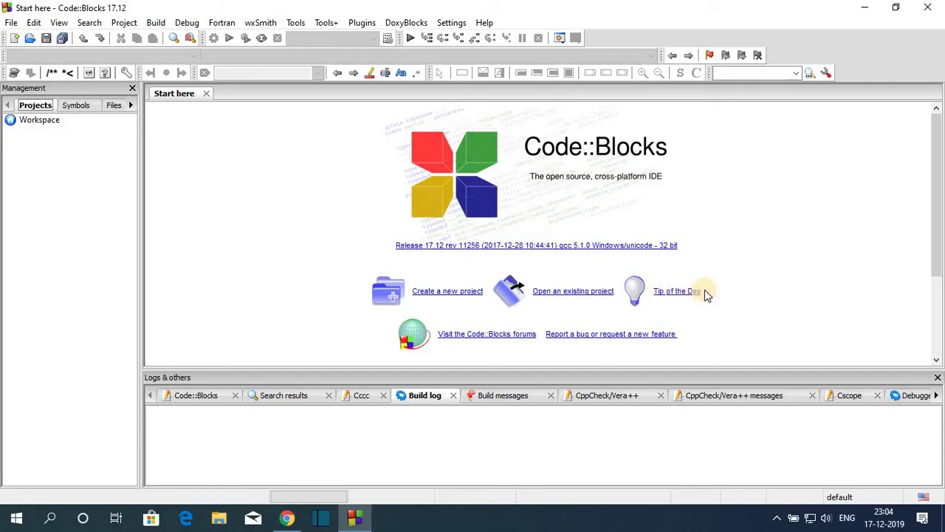
pyautogui.scroll(-3, 705, 294)
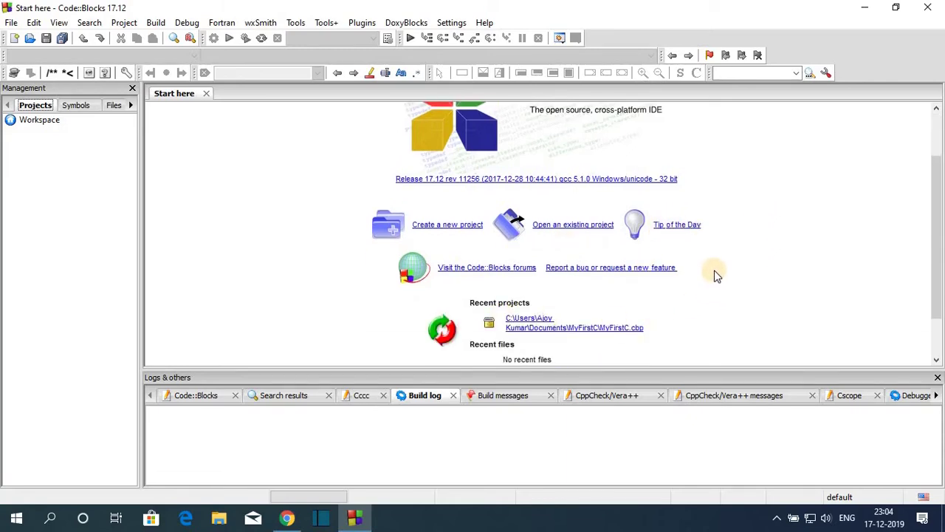
pyautogui.scroll(-2, 716, 276)
pyautogui.scroll(5, 715, 274)
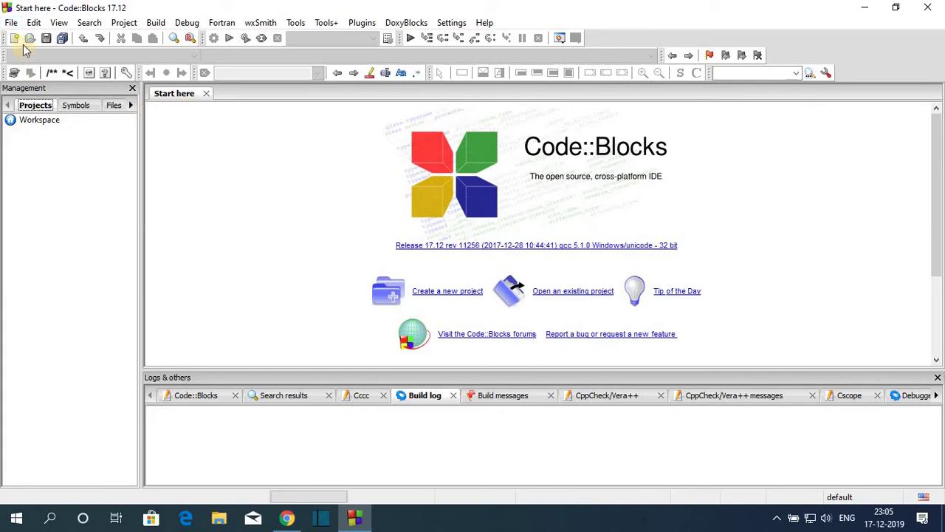
# Start a new project in Code::Blocks from the Console application template
pyautogui.click(11, 23)
pyautogui.moveTo(29, 42)
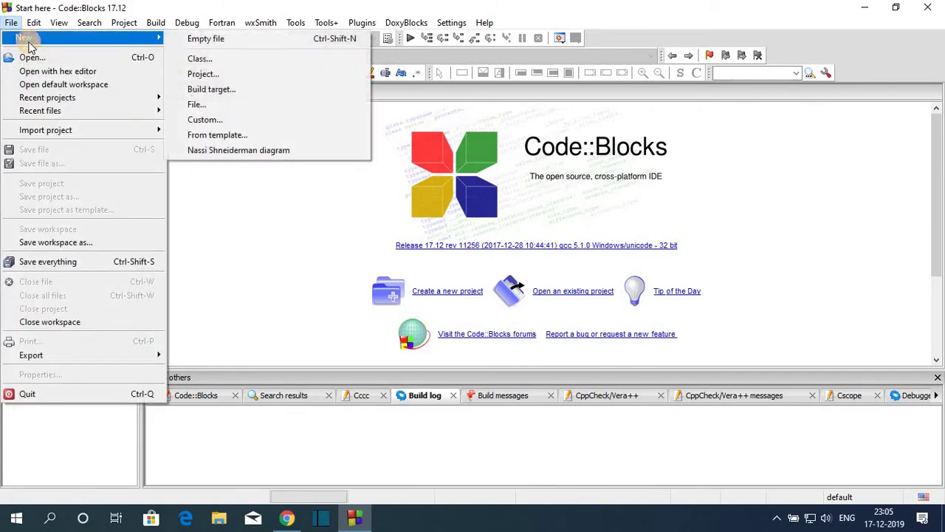
pyautogui.click(198, 77)
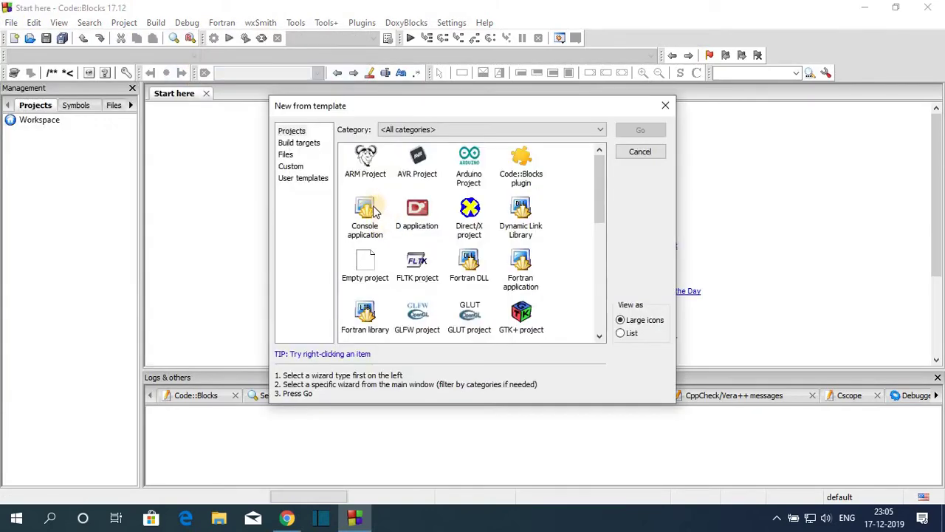
pyautogui.click(366, 221)
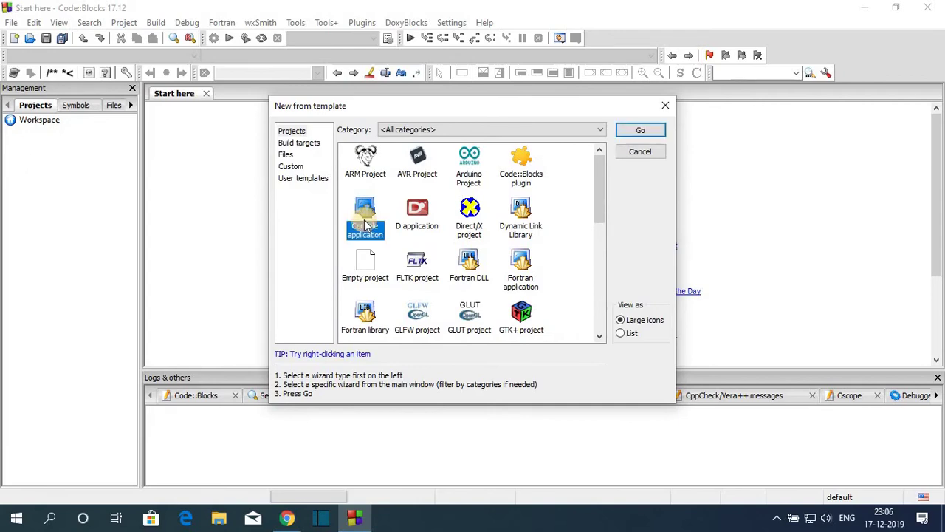
pyautogui.click(637, 133)
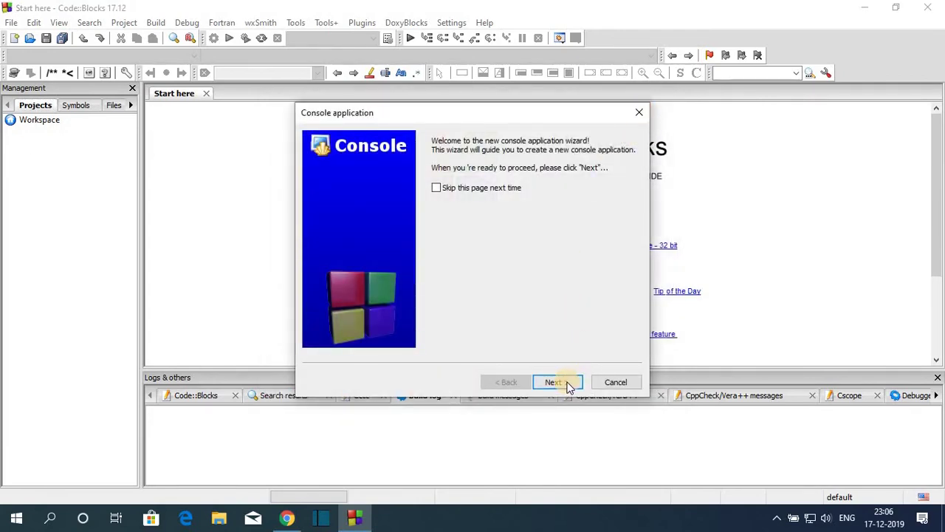
# Pass the console wizard's introduction and choose C as the project language
pyautogui.click(576, 378)
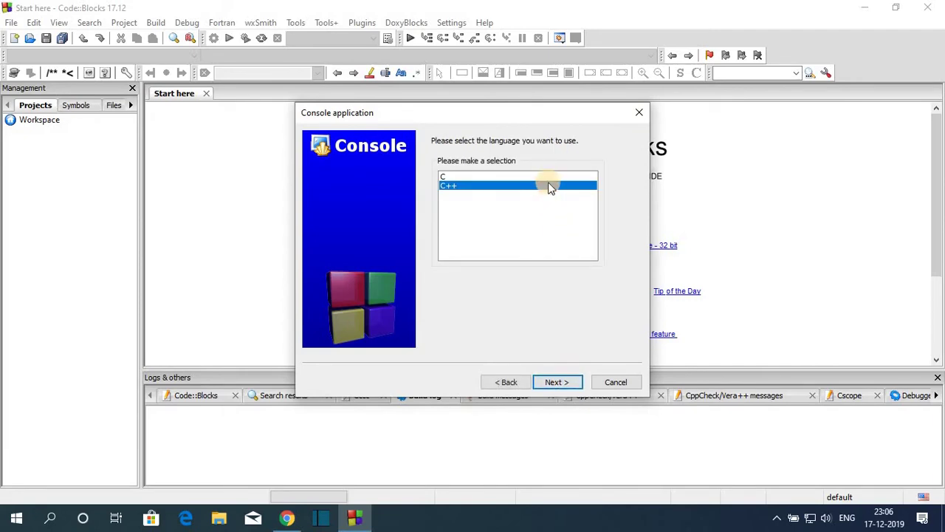
pyautogui.click(478, 177)
pyautogui.click(569, 383)
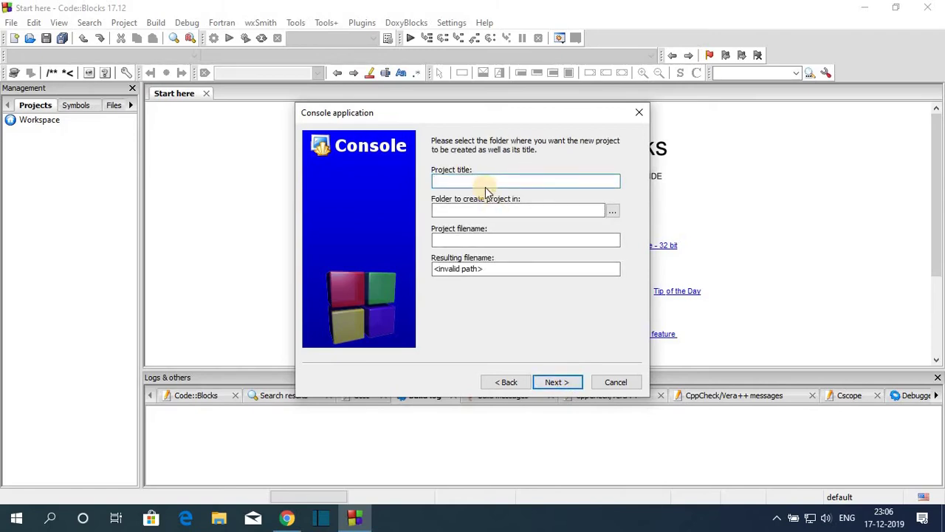
# Title the project MyFirstC and set its location to a new folder named C Project inside Documents
pyautogui.write('MyFirstC')
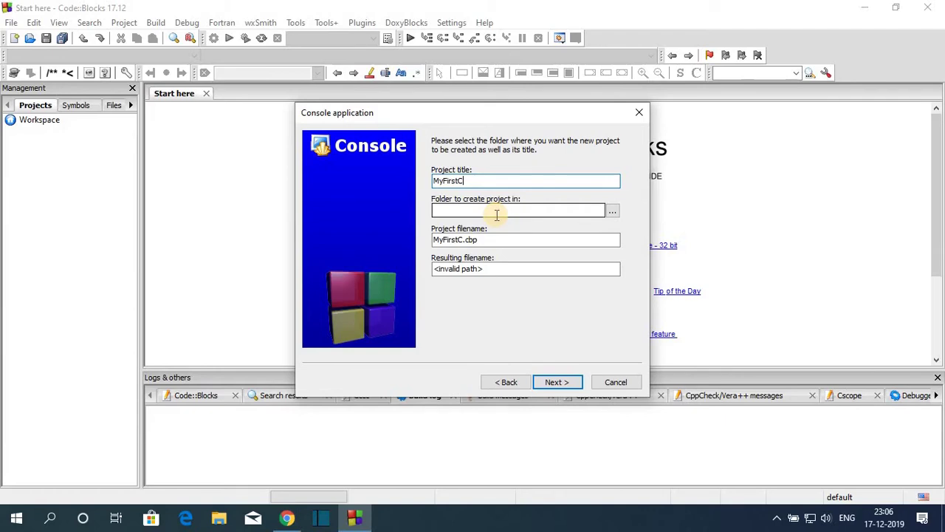
pyautogui.click(614, 212)
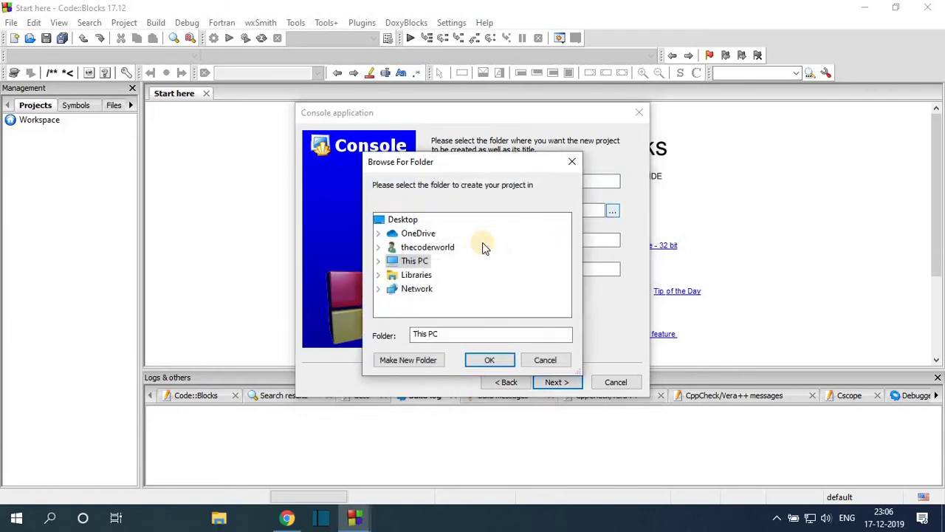
pyautogui.click(378, 277)
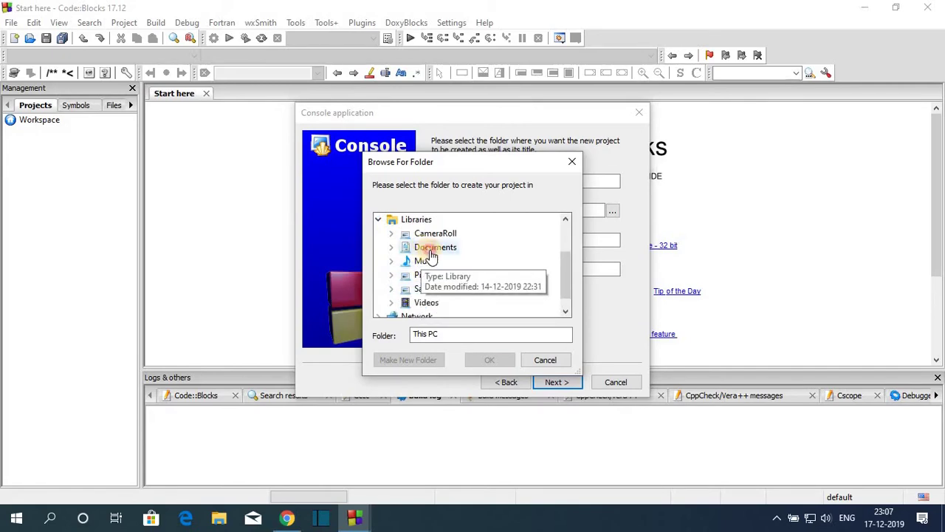
pyautogui.doubleClick(423, 249)
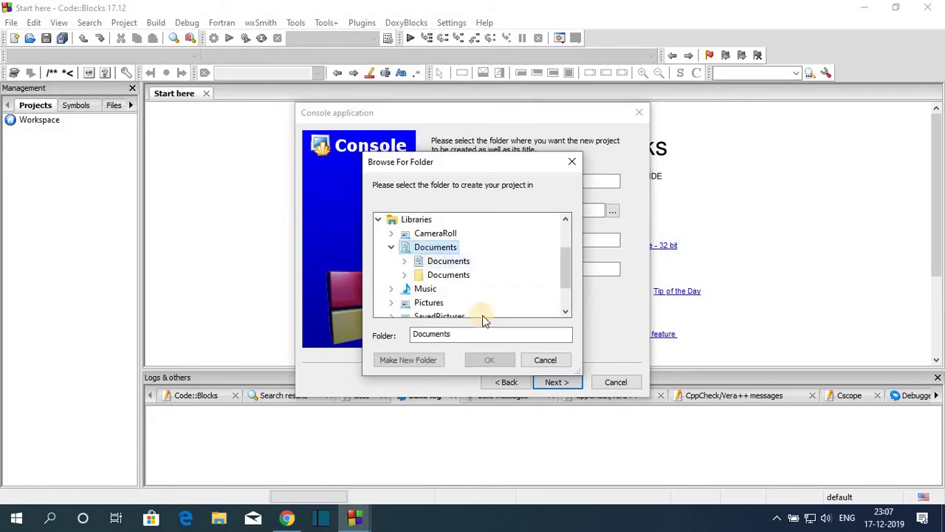
pyautogui.click(408, 362)
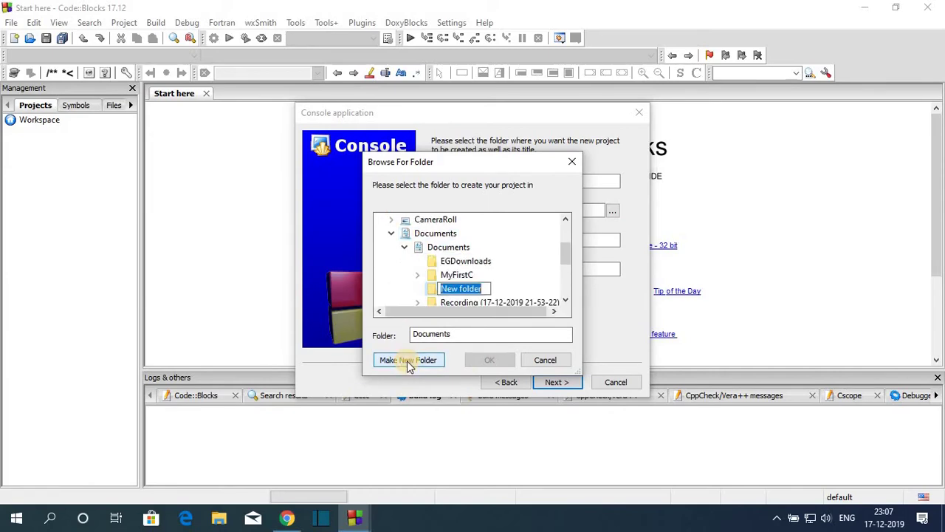
pyautogui.press('BackSpace')
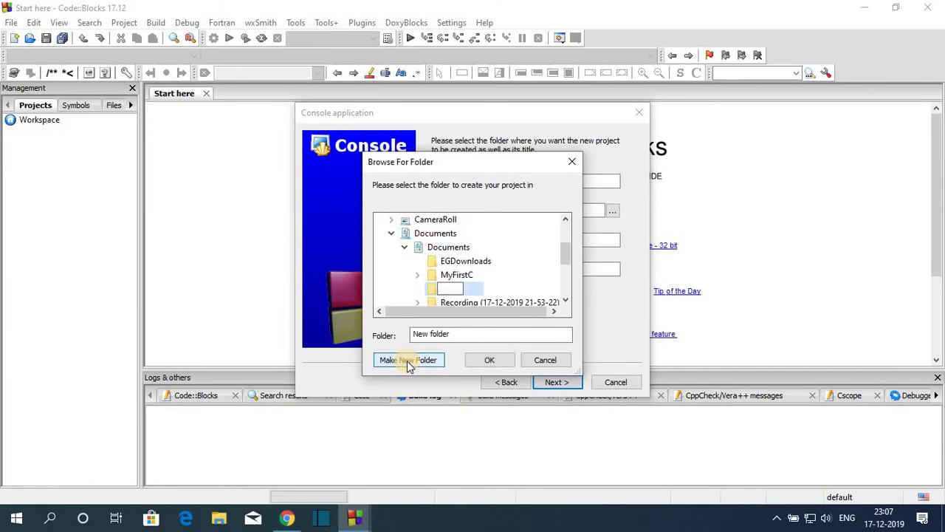
pyautogui.write('C Project')
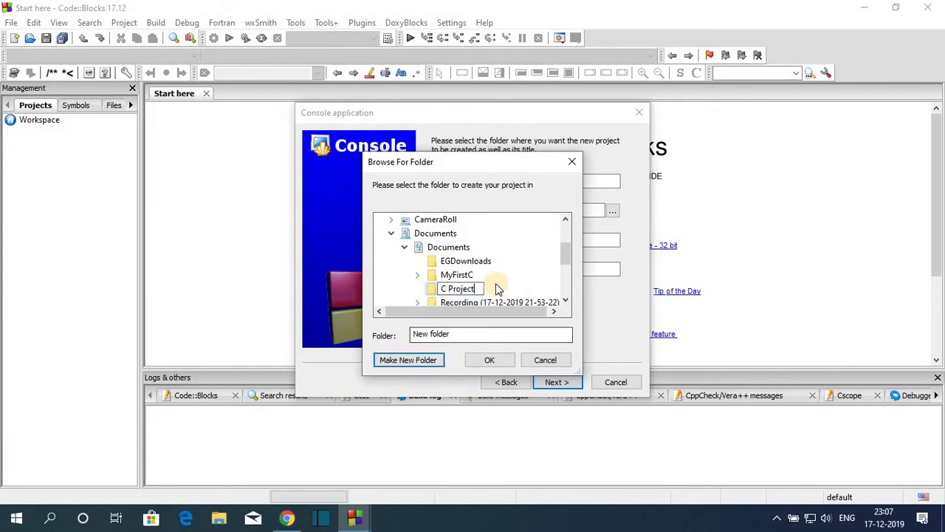
pyautogui.click(497, 361)
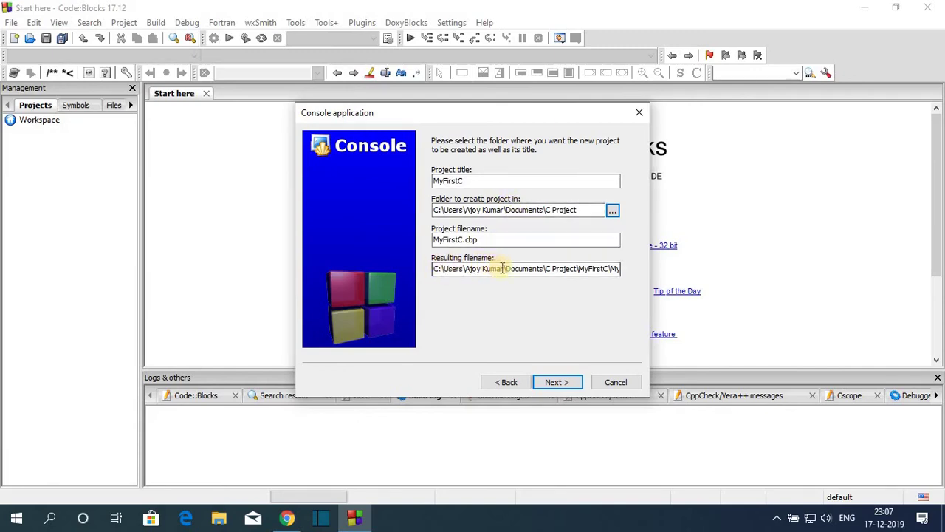
pyautogui.click(559, 383)
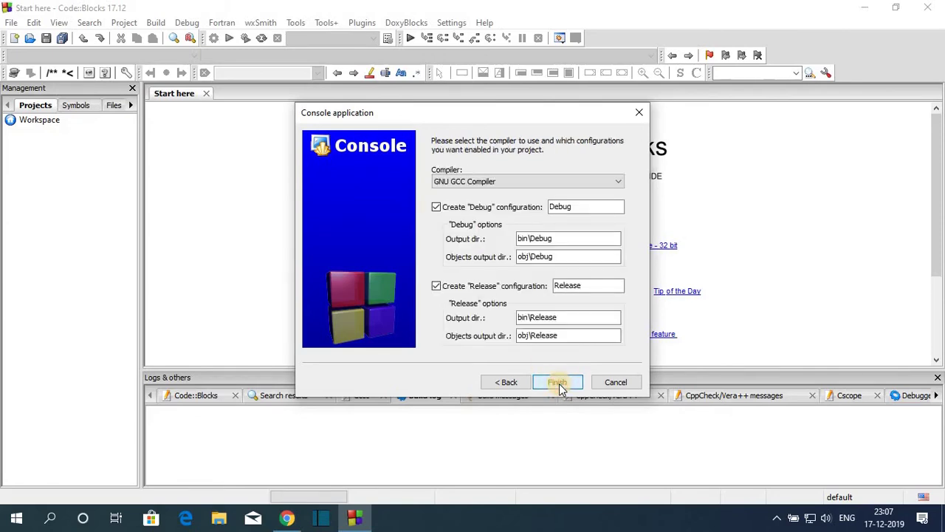
# Choose GNU GCC Compiler, keep the Debug and Release configurations, and finish creating the project
pyautogui.click(514, 184)
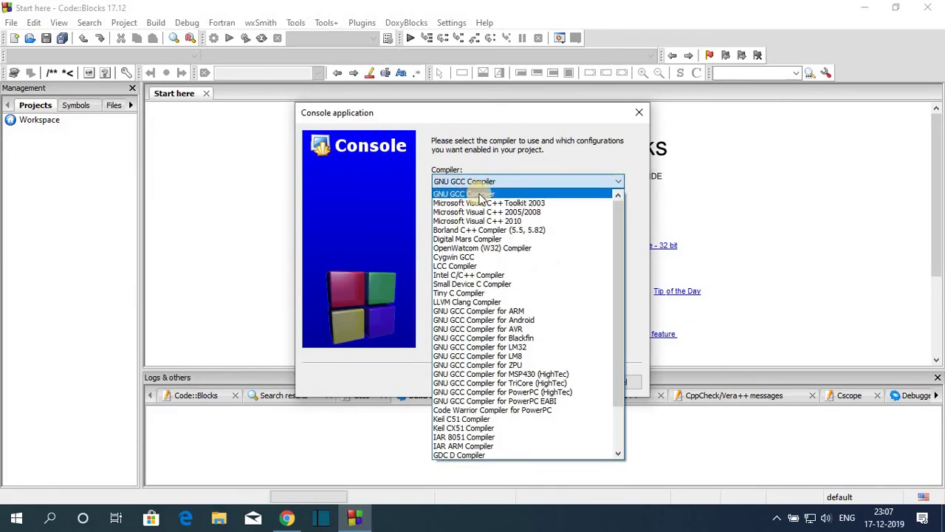
pyautogui.click(494, 195)
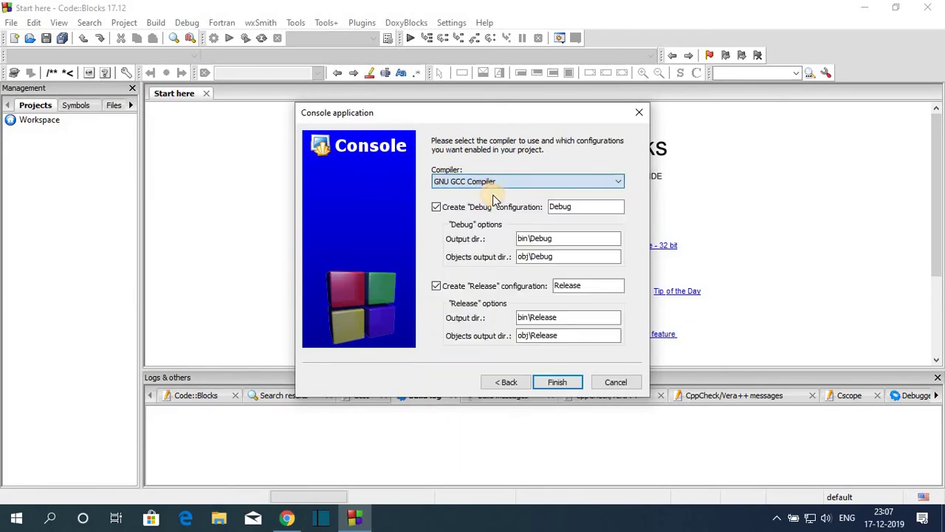
pyautogui.click(554, 383)
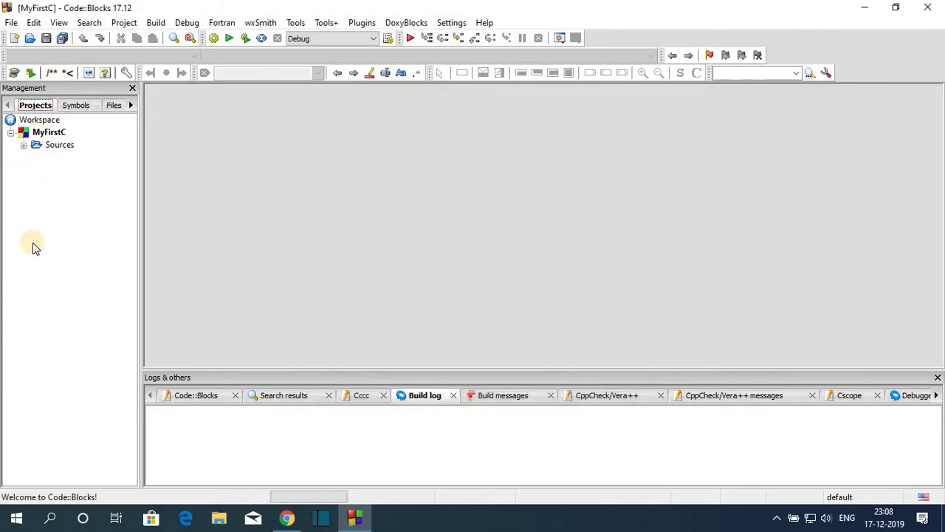
# Open main.c from the MyFirstC project's Sources and look over its main function
pyautogui.doubleClick(40, 146)
pyautogui.doubleClick(73, 158)
pyautogui.moveTo(245, 196); pyautogui.dragTo(212, 149)
pyautogui.click(241, 206)
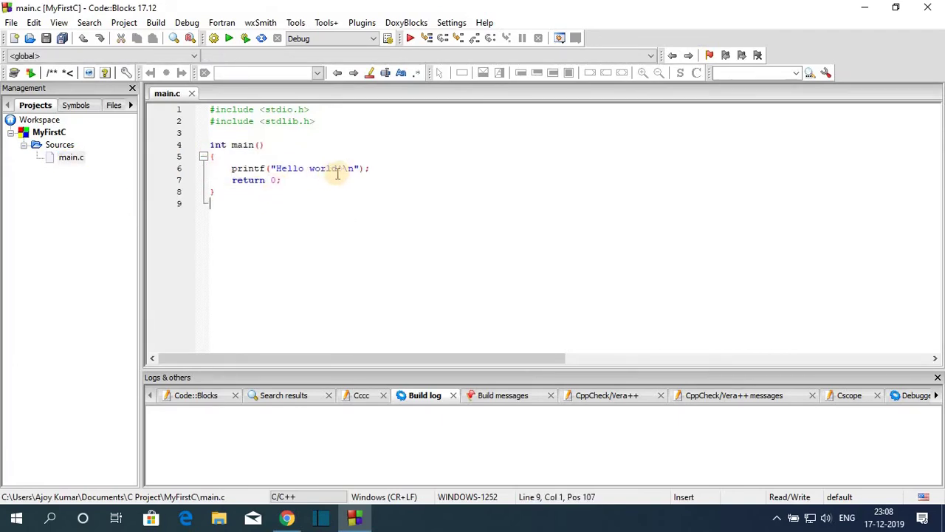
# Replace "Hello world" in the printf string with "Welcome to thecoderworld" and save main.c
pyautogui.moveTo(338, 170); pyautogui.dragTo(275, 164)
pyautogui.write('Welcome to')
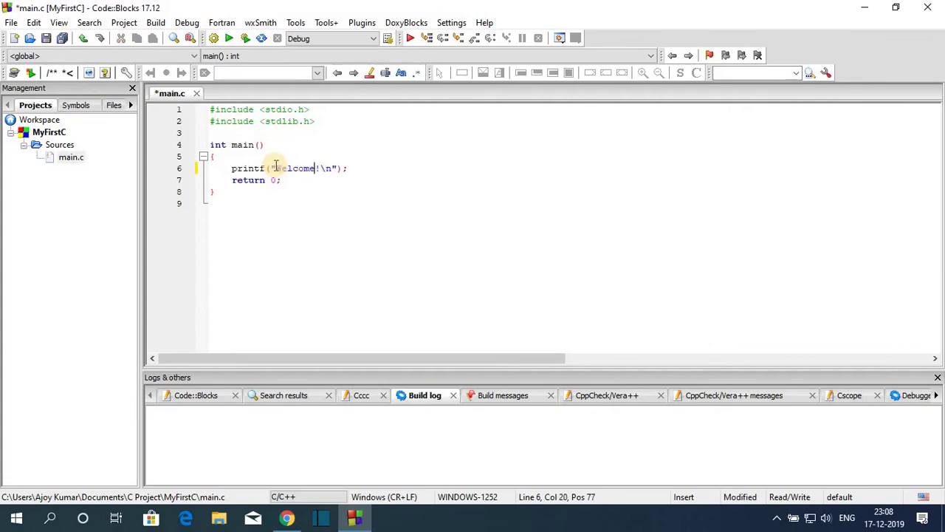
pyautogui.write(' thecoderw')
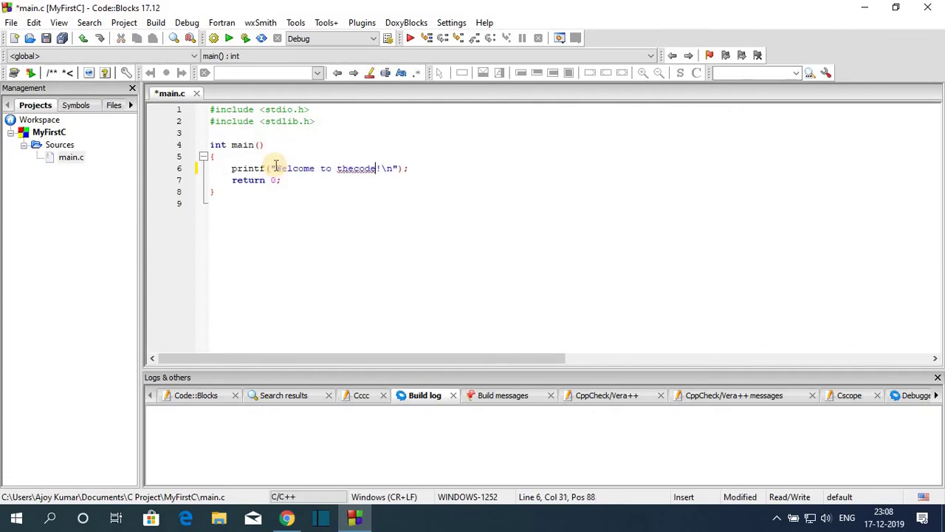
pyautogui.write('orld')
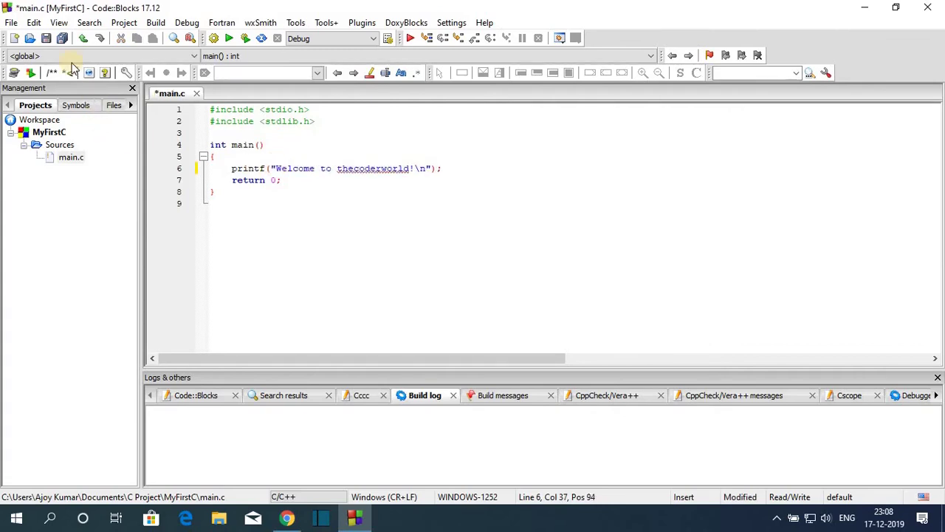
pyautogui.click(11, 23)
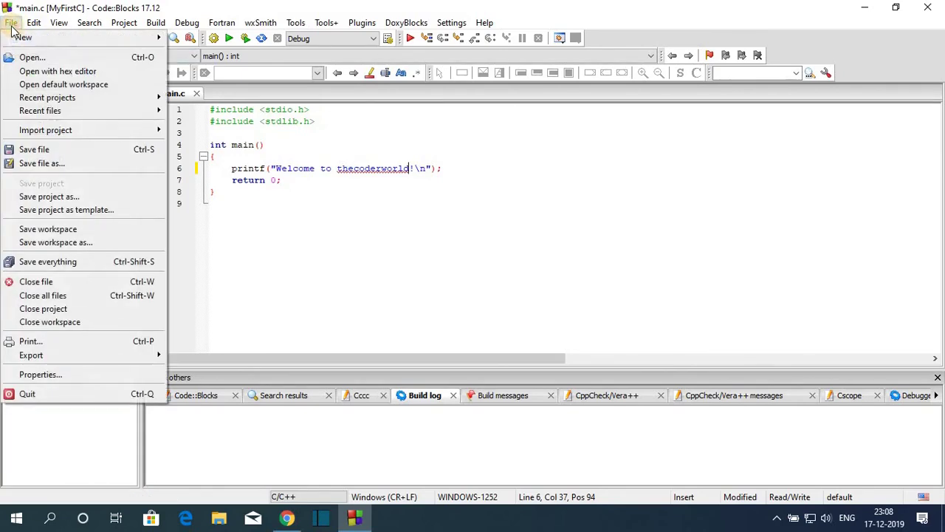
pyautogui.click(40, 150)
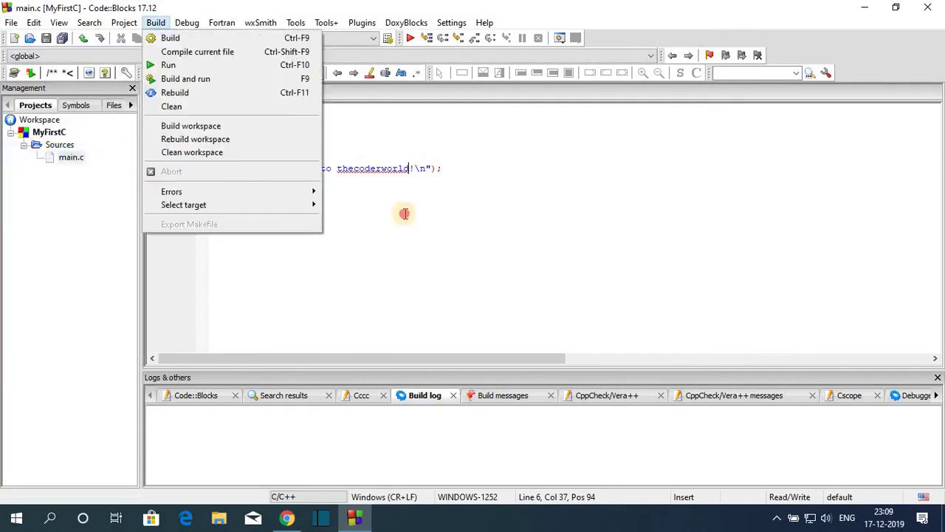
# Build and run the MyFirstC project, check its console output, and close the console window
pyautogui.click(405, 214)
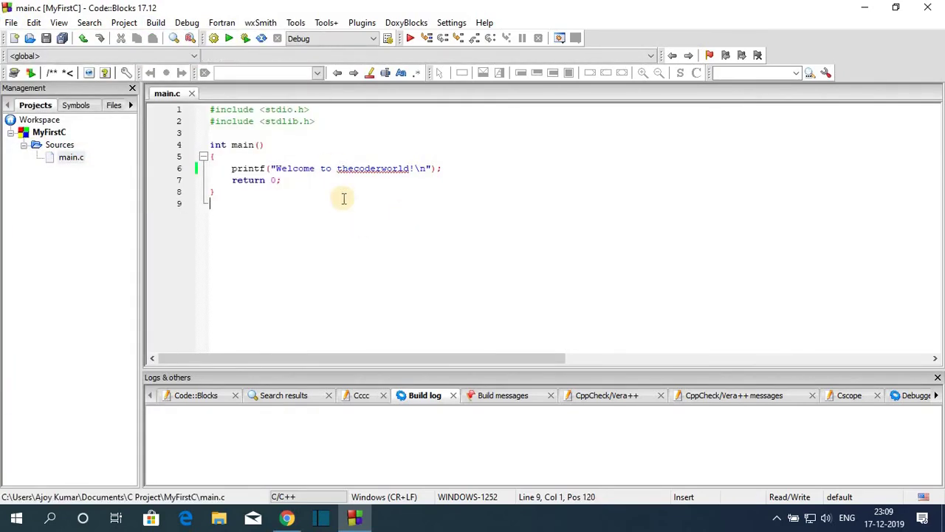
pyautogui.click(156, 22)
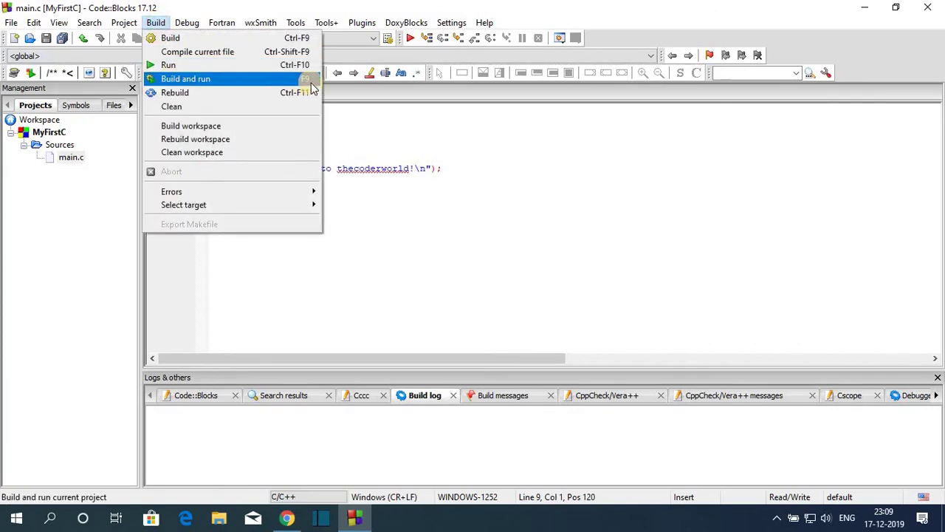
pyautogui.click(345, 181)
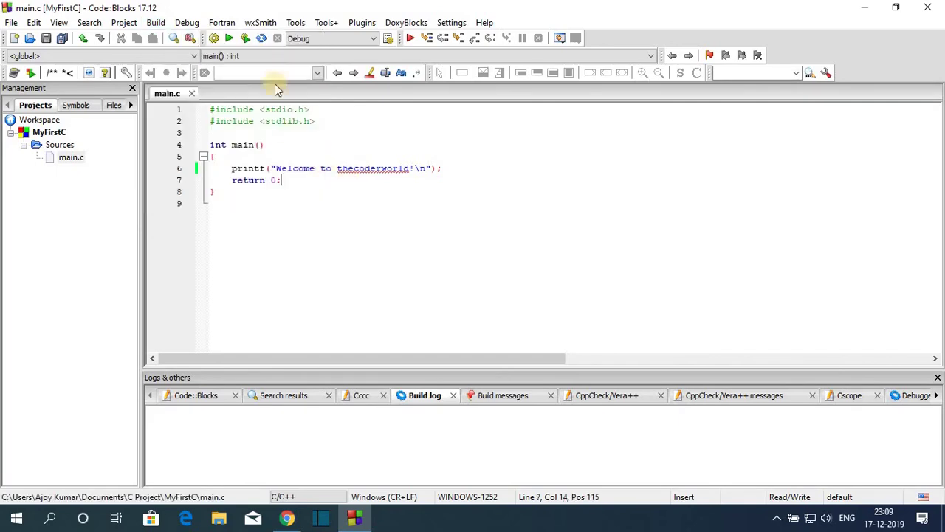
pyautogui.click(244, 40)
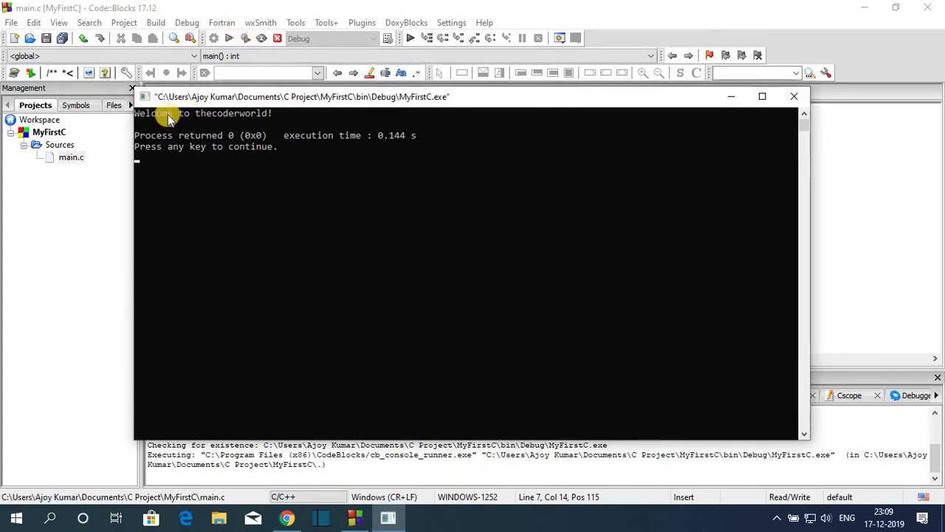
pyautogui.click(787, 98)
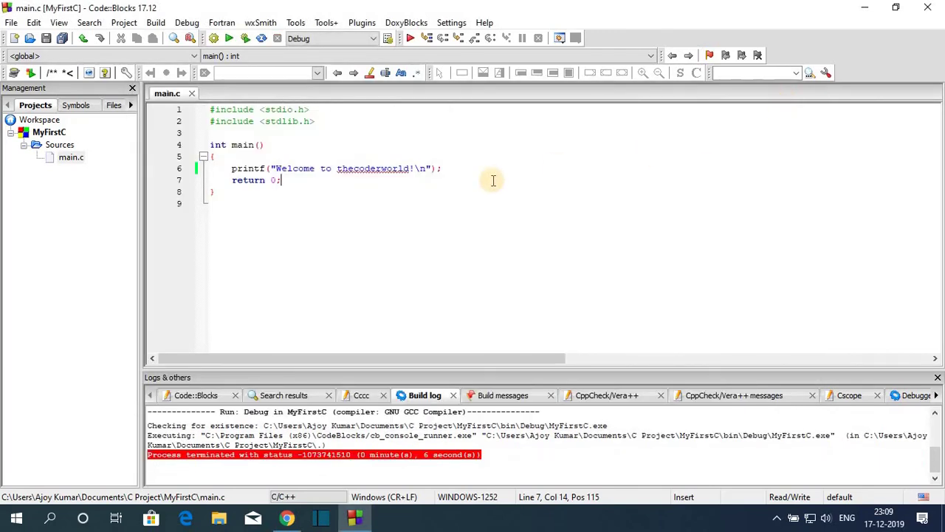